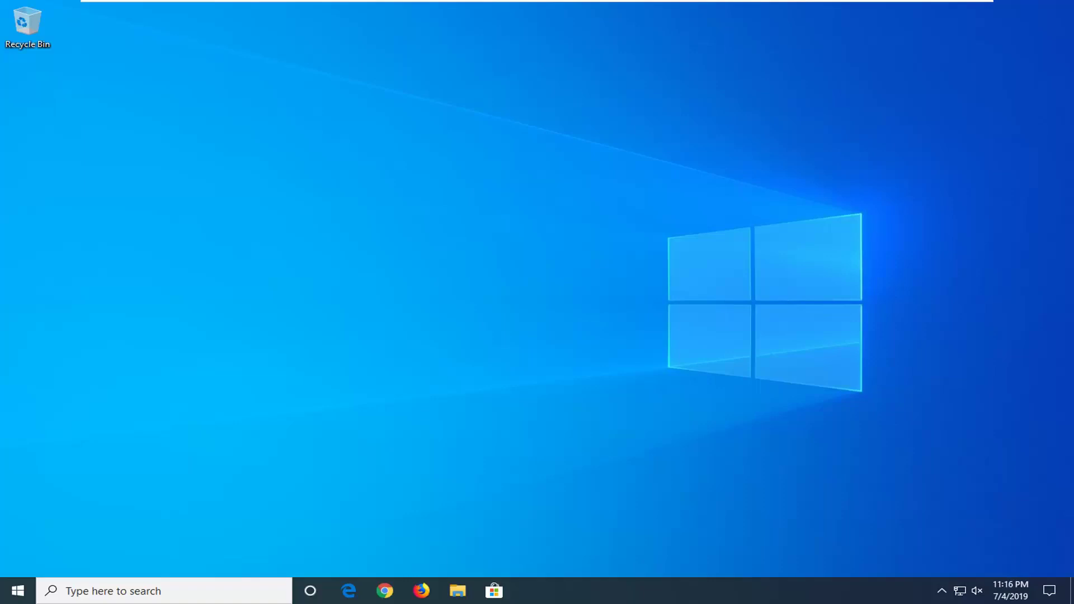
Search the Start menu for 'services' and launch the Services app
{"action": "left_click", "coordinate": [51, 591]}
{"action": "left_click", "coordinate": [13, 594]}
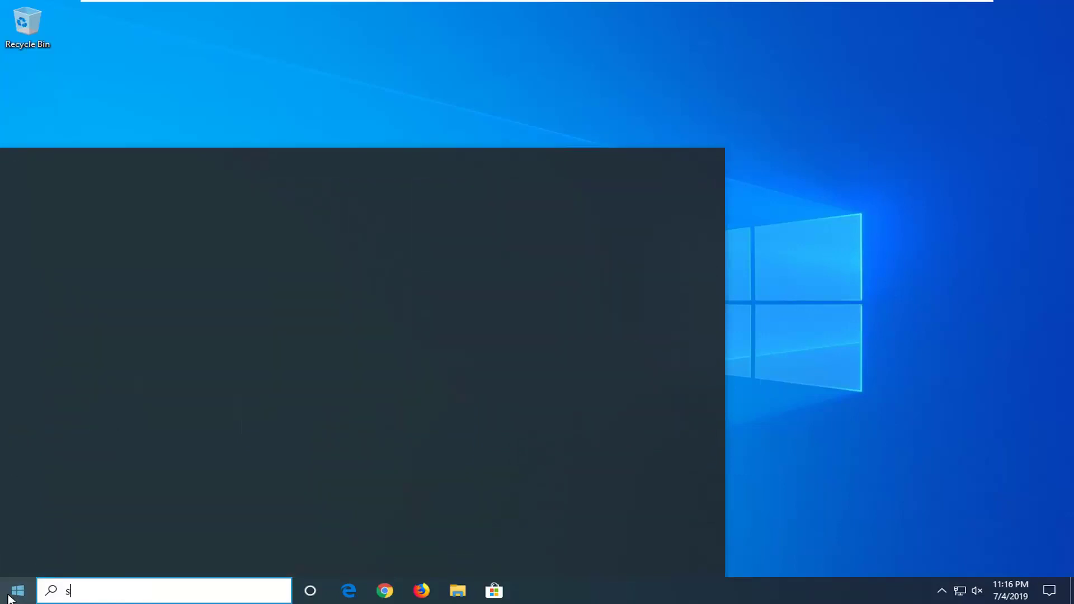
{"action": "type", "text": "services"}
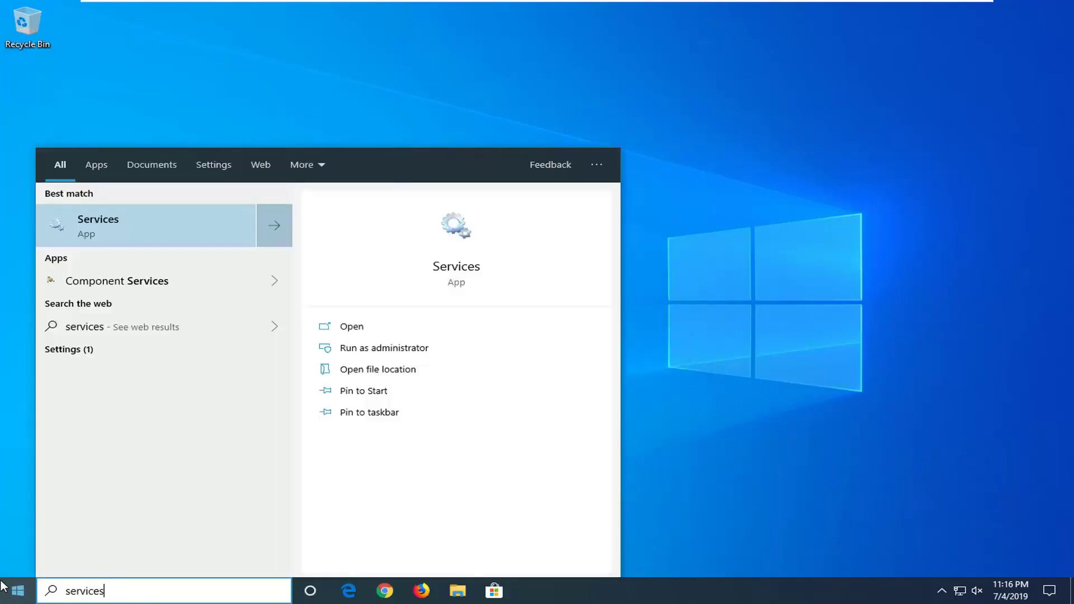
{"action": "left_click", "coordinate": [112, 223]}
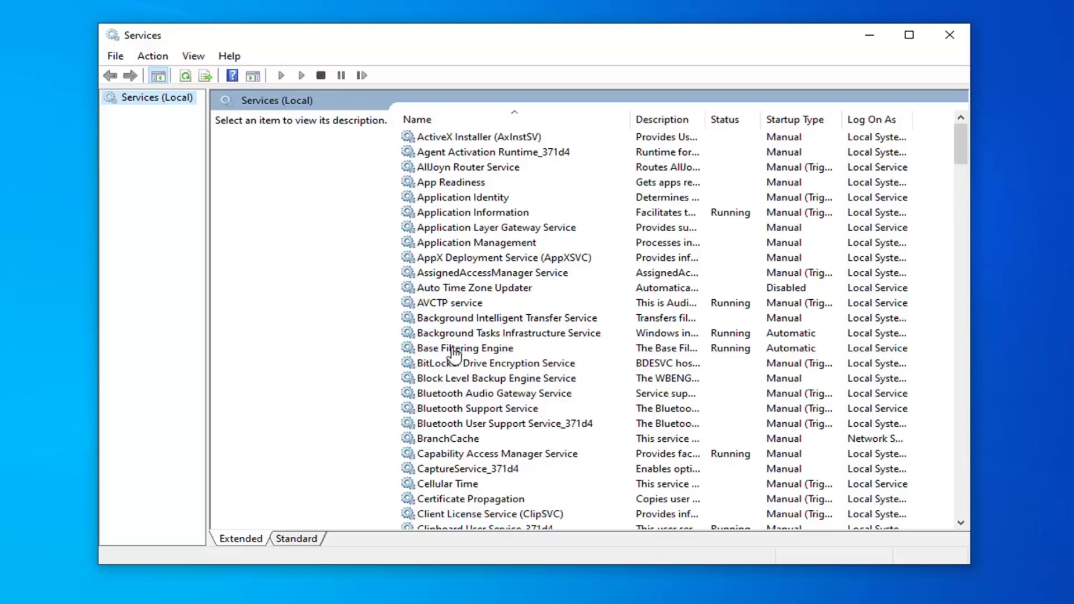
Give Function Discovery Provider Host Automatic startup, apply it, and start the service
{"action": "left_click", "coordinate": [483, 366]}
{"action": "scroll", "coordinate": [483, 374], "scroll_direction": "down", "scroll_amount": 5}
{"action": "scroll", "coordinate": [470, 394], "scroll_direction": "down", "scroll_amount": 5}
{"action": "scroll", "coordinate": [466, 407], "scroll_direction": "down", "scroll_amount": 5}
{"action": "scroll", "coordinate": [462, 415], "scroll_direction": "down", "scroll_amount": 3}
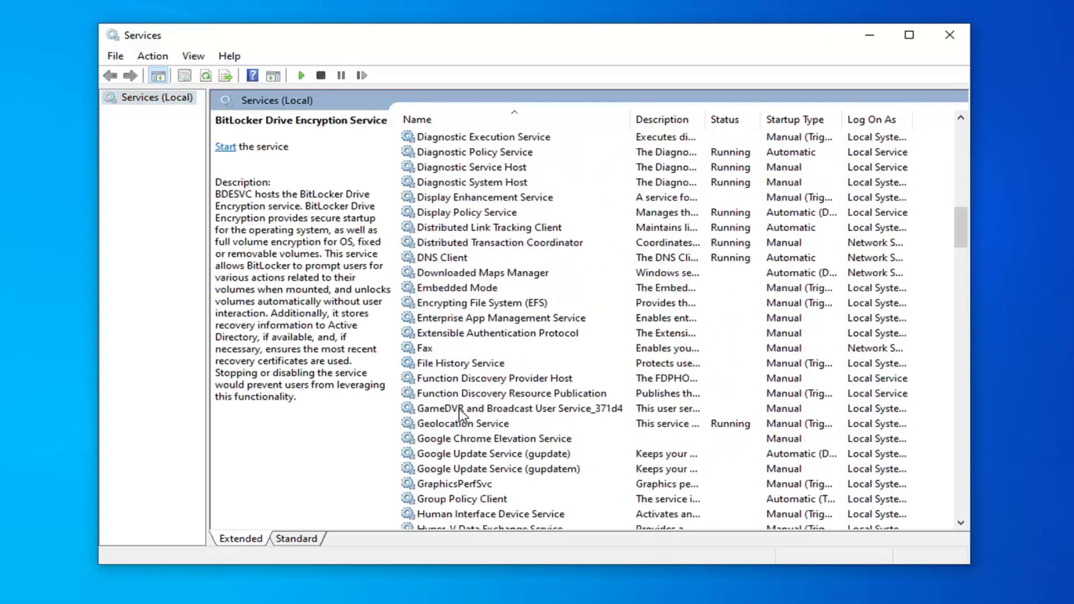
{"action": "left_click", "coordinate": [452, 386]}
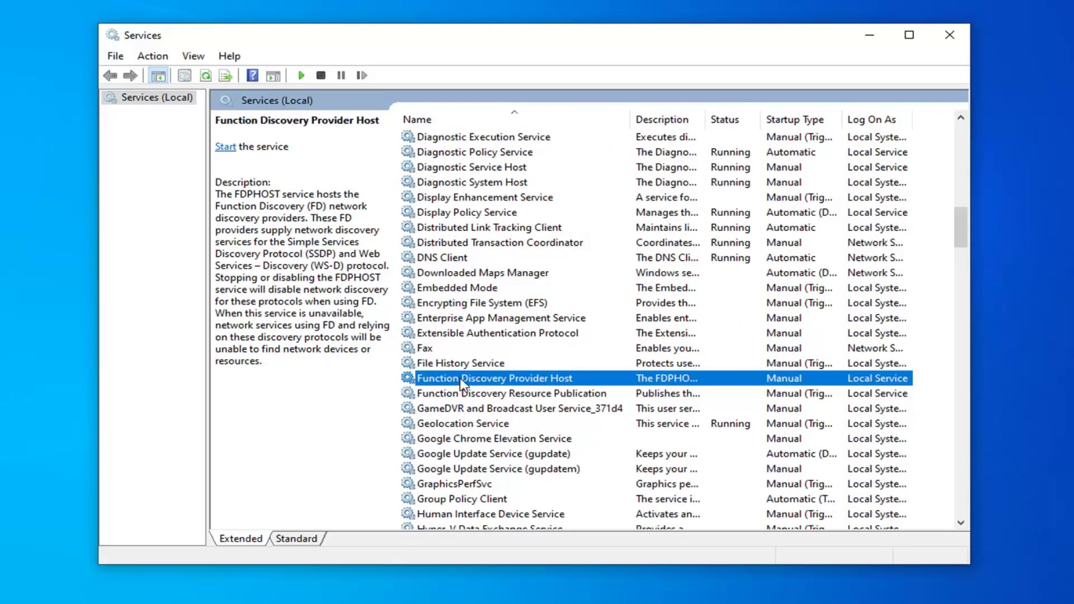
{"action": "double_click", "coordinate": [462, 378]}
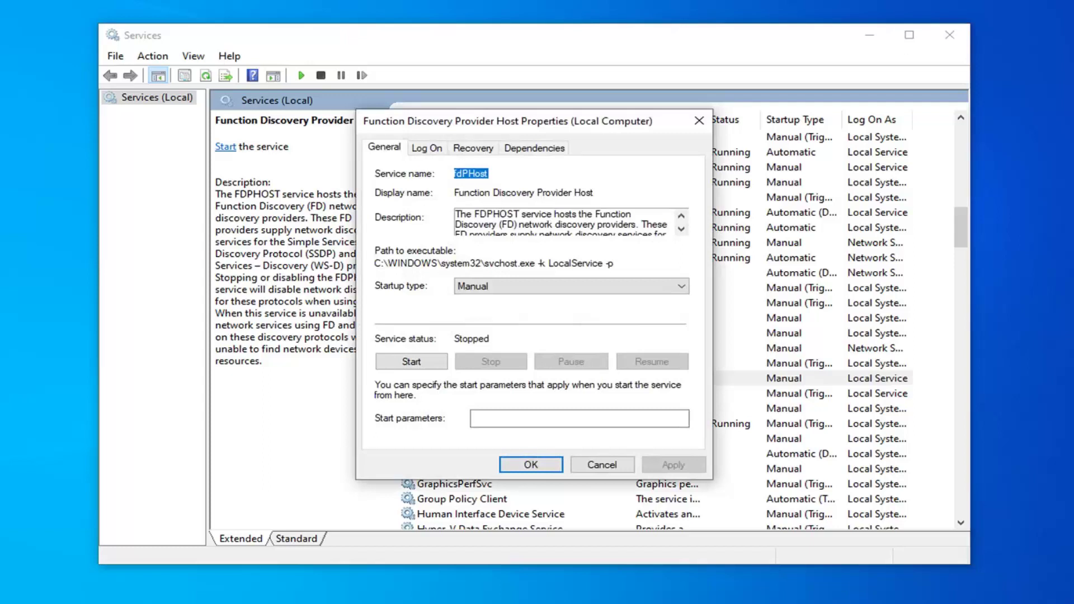
{"action": "left_click", "coordinate": [495, 287]}
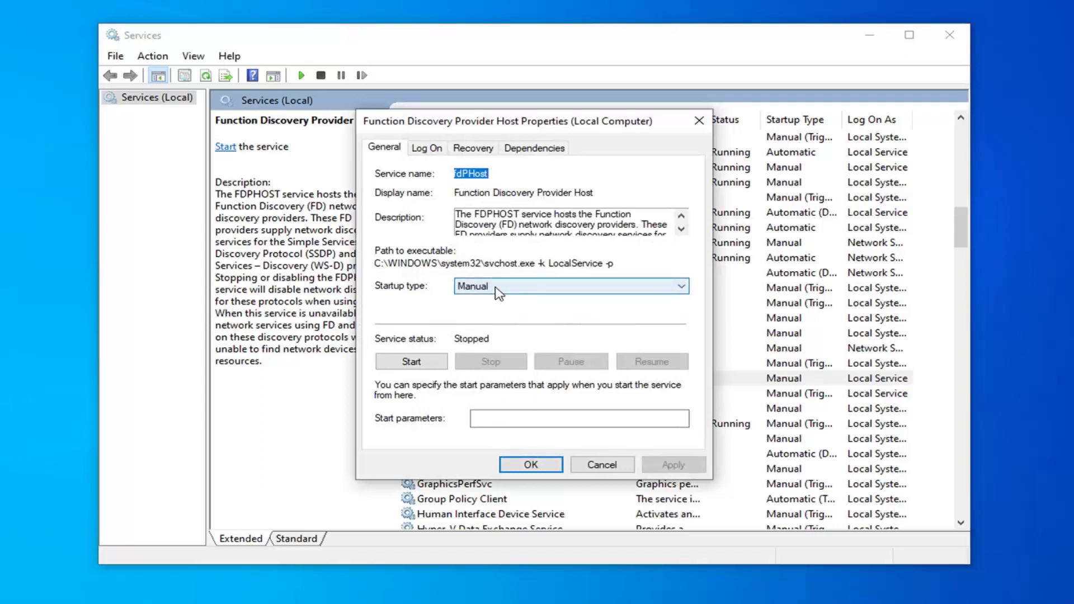
{"action": "left_click", "coordinate": [478, 311]}
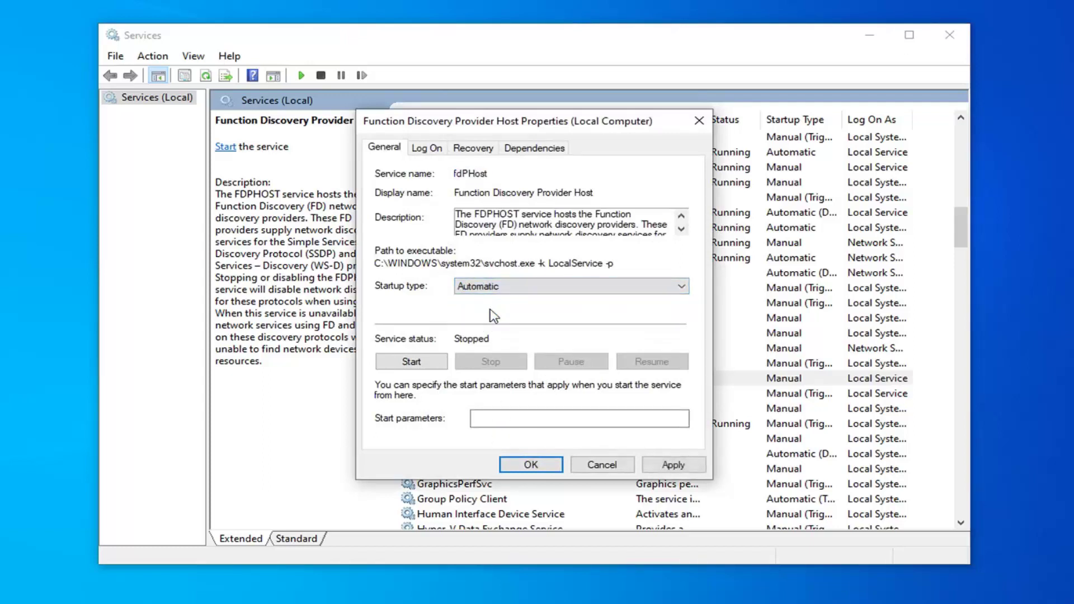
{"action": "left_click", "coordinate": [673, 465]}
{"action": "left_click", "coordinate": [531, 466]}
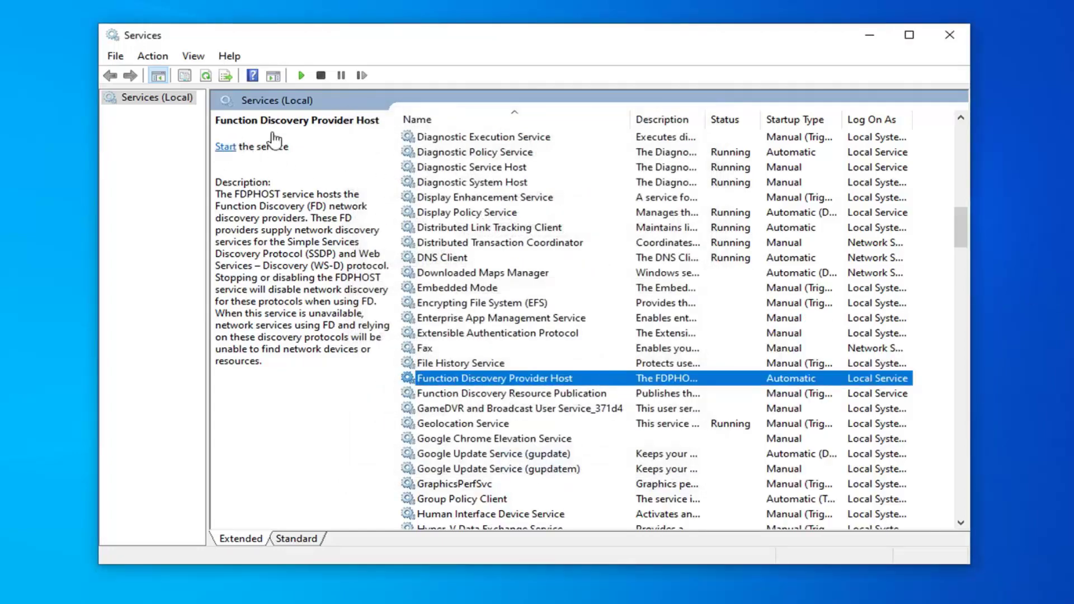
{"action": "left_click", "coordinate": [225, 147]}
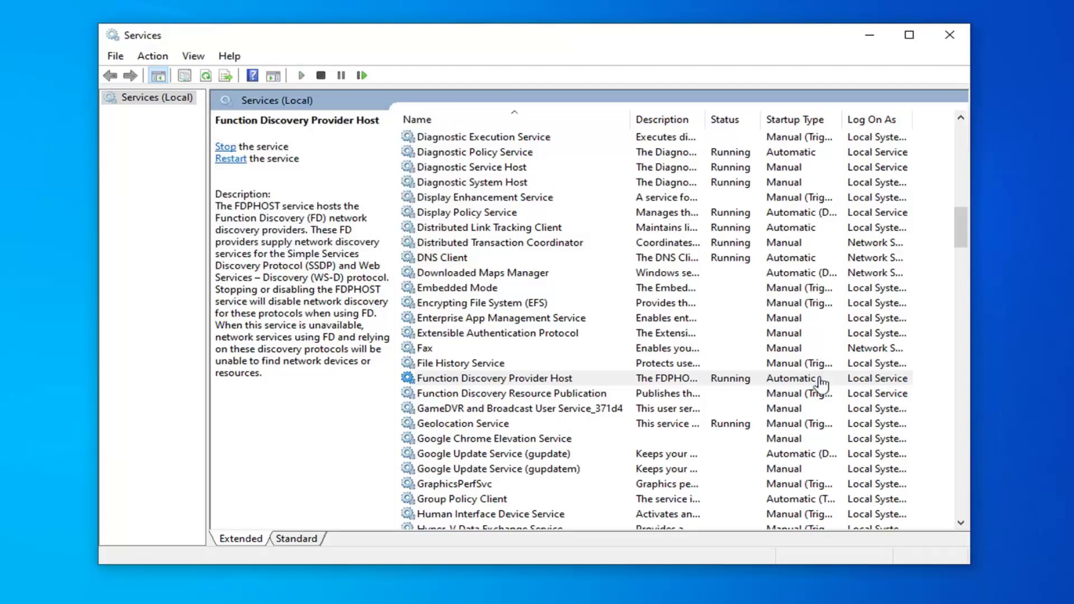
Change Function Discovery Resource Publication's startup type to Automatic and apply it
{"action": "left_click", "coordinate": [544, 393]}
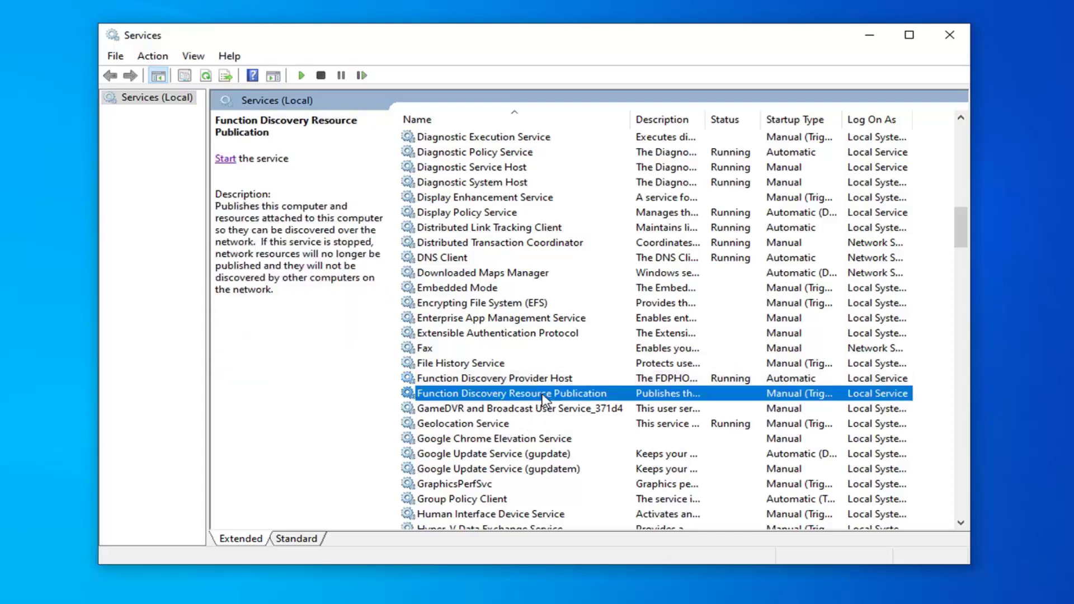
{"action": "double_click", "coordinate": [544, 393]}
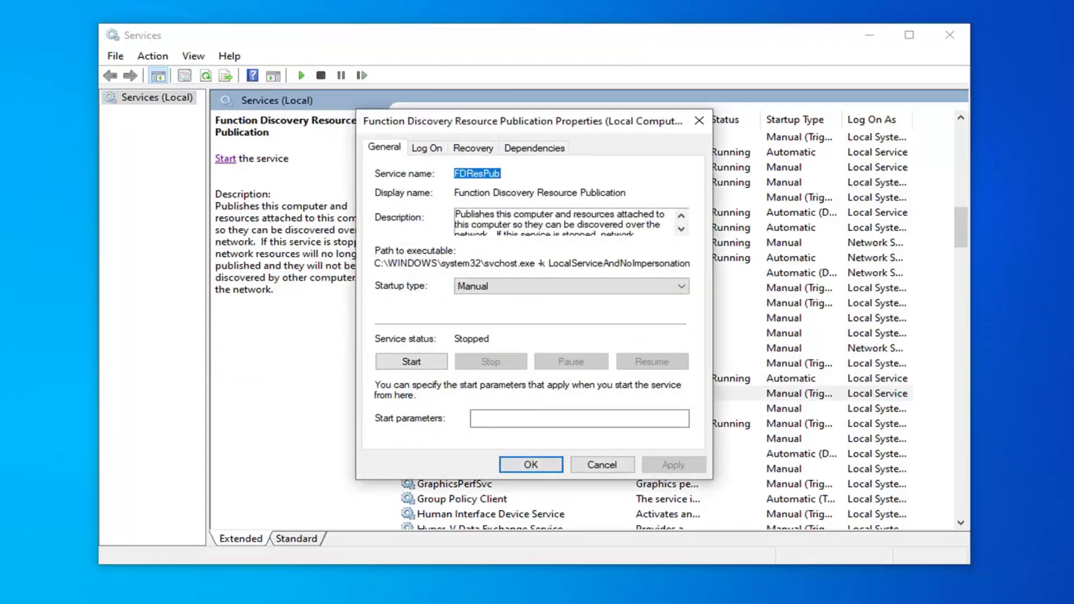
{"action": "left_click", "coordinate": [495, 286]}
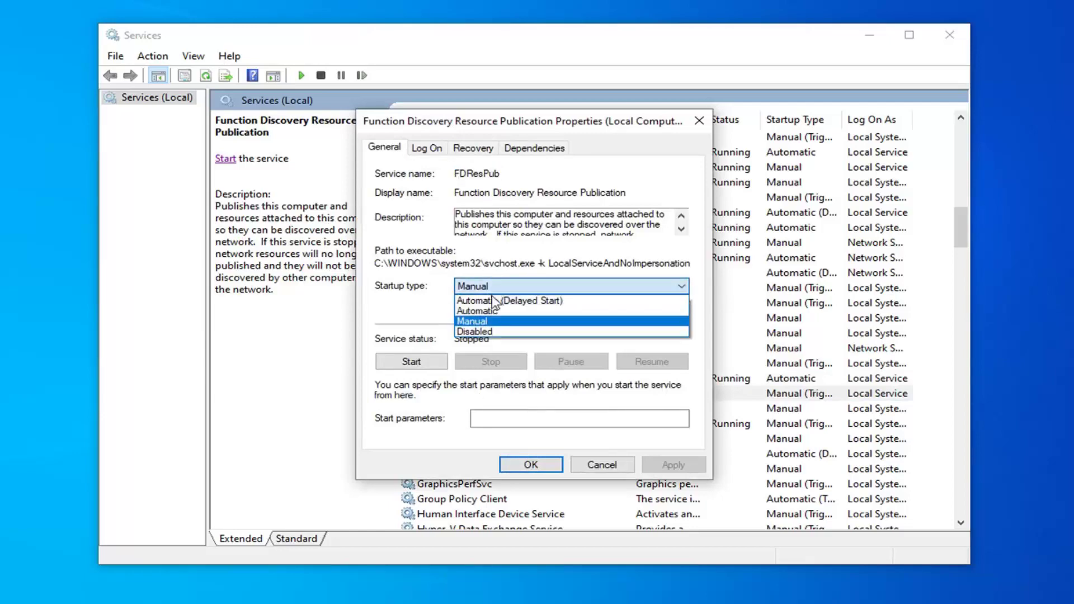
{"action": "left_click", "coordinate": [488, 310]}
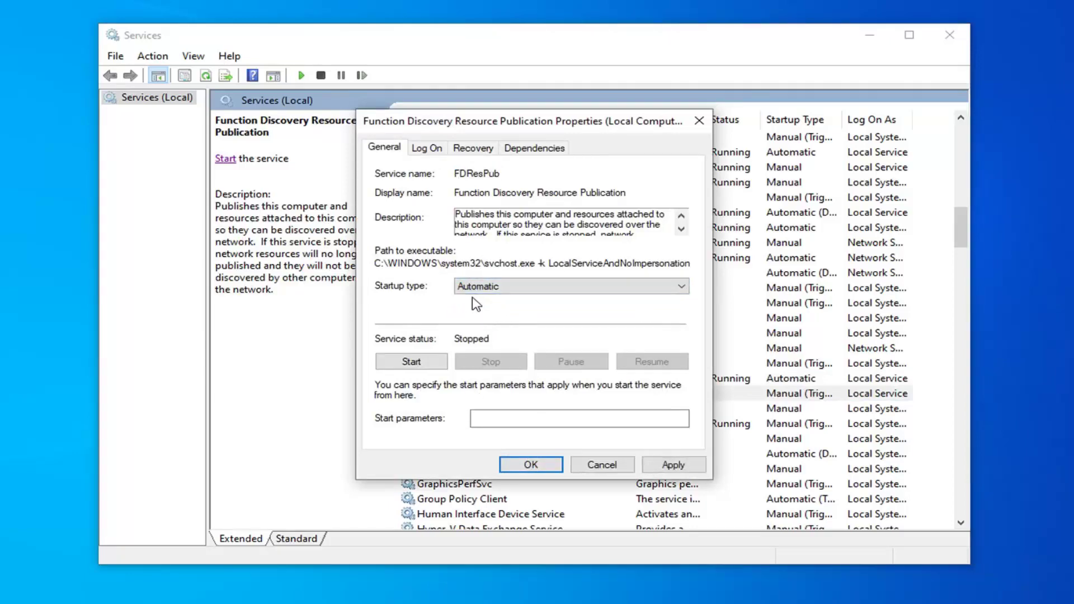
{"action": "left_click", "coordinate": [674, 465]}
{"action": "left_click", "coordinate": [530, 466]}
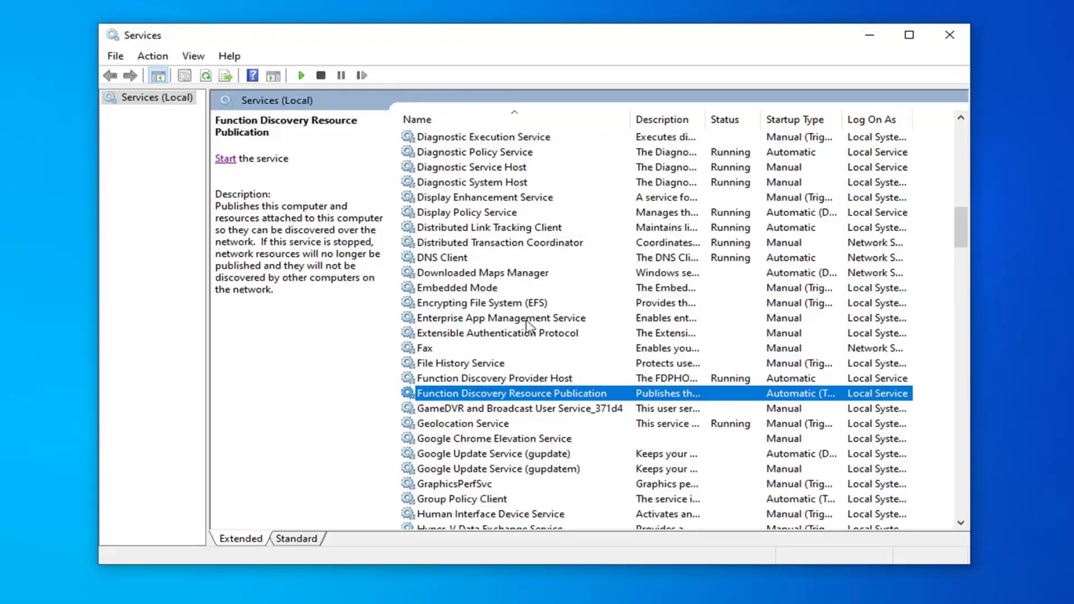
{"action": "scroll", "coordinate": [518, 338], "scroll_direction": "down", "scroll_amount": 3}
{"action": "scroll", "coordinate": [517, 338], "scroll_direction": "down", "scroll_amount": 4}
{"action": "scroll", "coordinate": [504, 336], "scroll_direction": "down", "scroll_amount": 5}
{"action": "scroll", "coordinate": [496, 353], "scroll_direction": "down", "scroll_amount": 5}
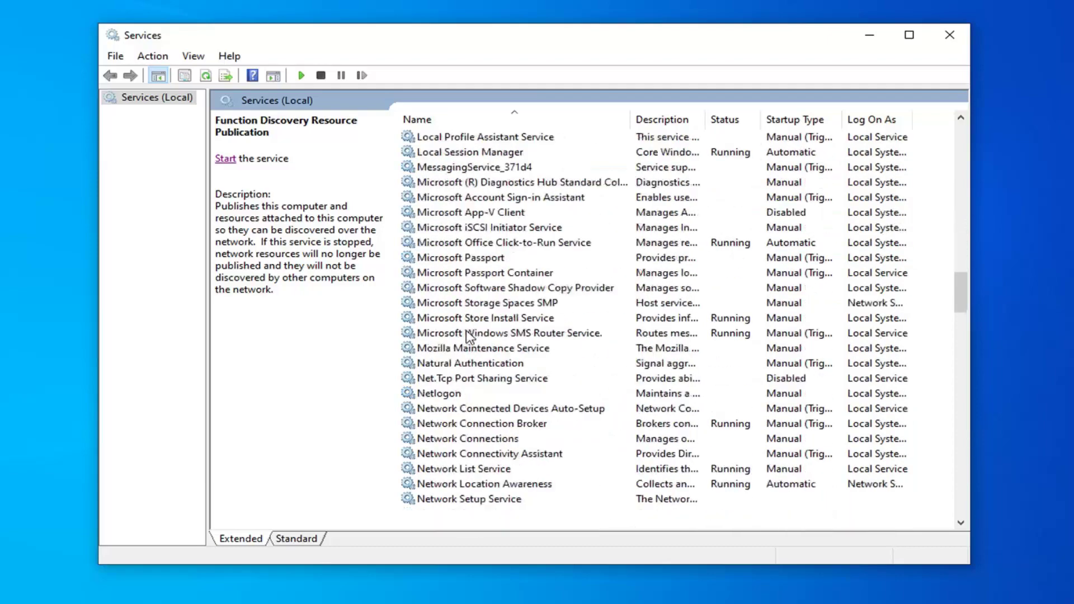
{"action": "scroll", "coordinate": [462, 370], "scroll_direction": "down", "scroll_amount": 4}
{"action": "scroll", "coordinate": [427, 381], "scroll_direction": "down", "scroll_amount": 4}
{"action": "scroll", "coordinate": [428, 382], "scroll_direction": "down", "scroll_amount": 4}
{"action": "scroll", "coordinate": [432, 382], "scroll_direction": "down", "scroll_amount": 4}
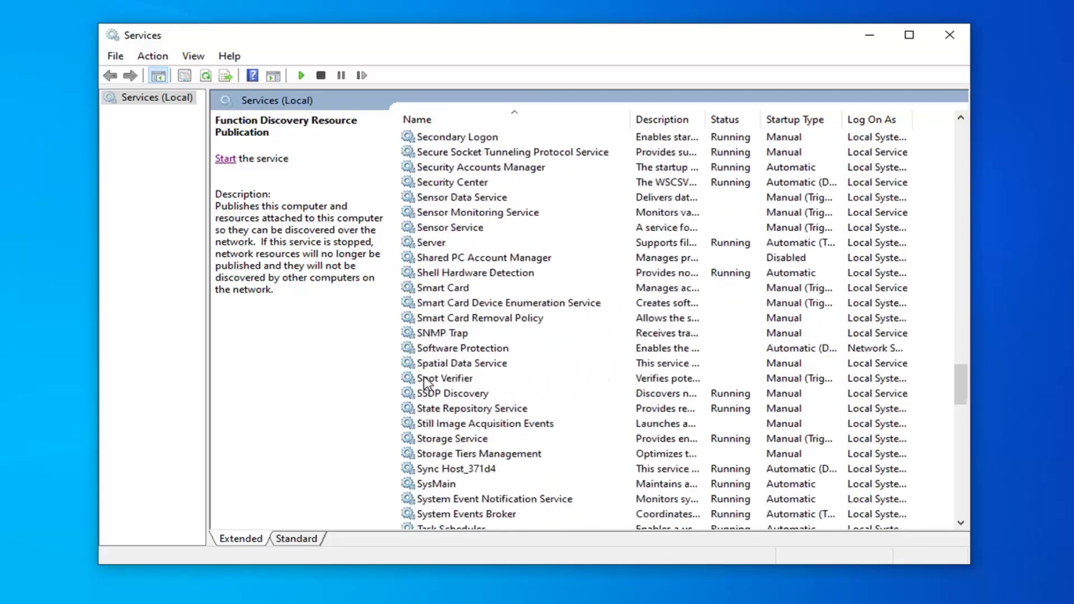
{"action": "scroll", "coordinate": [436, 382], "scroll_direction": "down", "scroll_amount": 3}
{"action": "scroll", "coordinate": [433, 379], "scroll_direction": "down", "scroll_amount": 4}
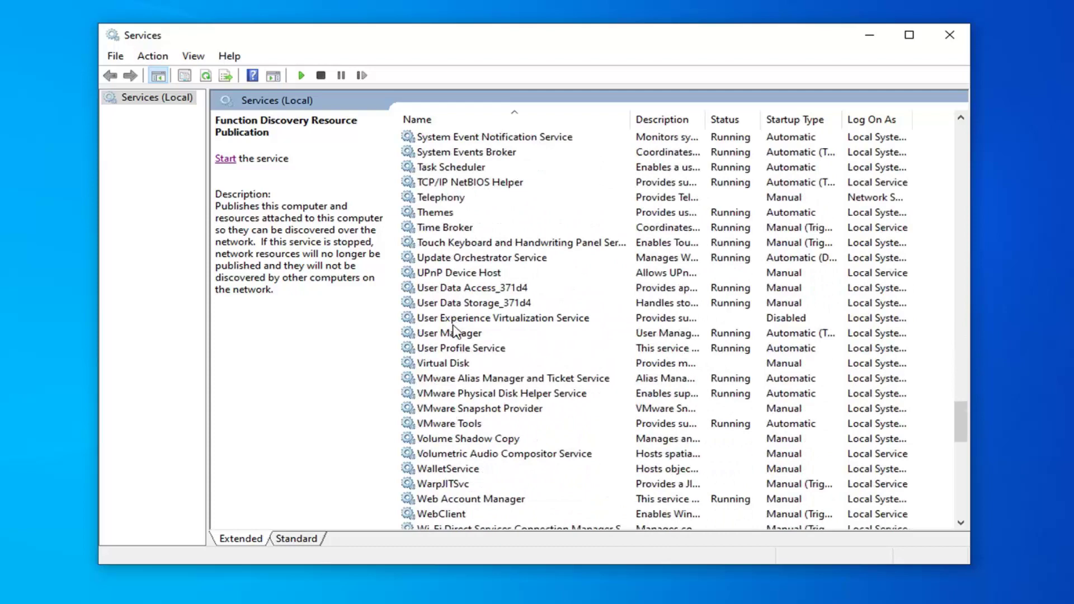
Set UPnP Device Host's startup type to Automatic, apply it, and start the service
{"action": "double_click", "coordinate": [459, 273]}
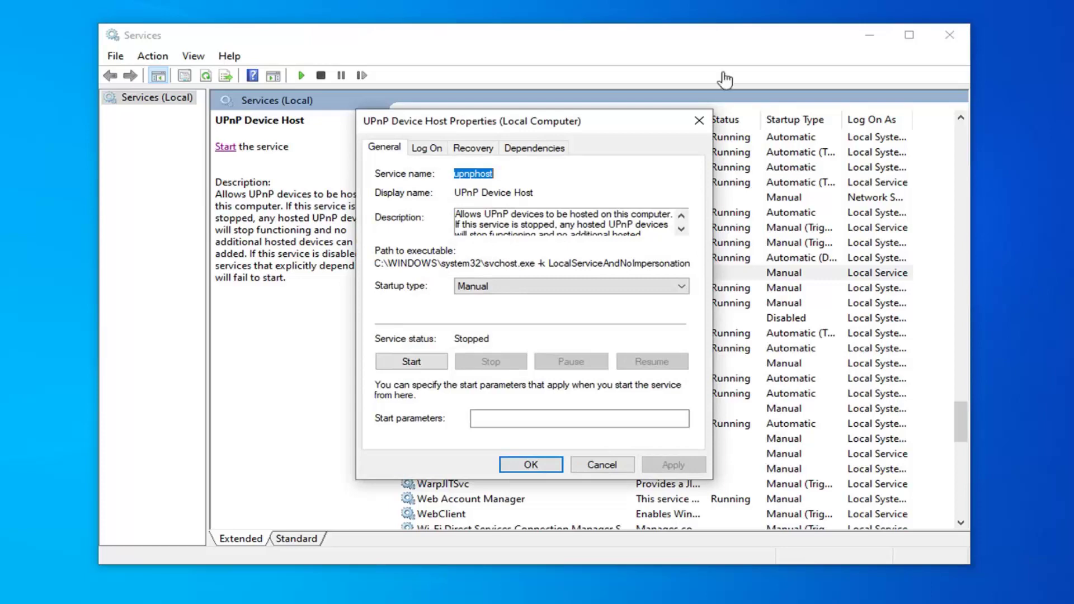
{"action": "left_click", "coordinate": [504, 287]}
{"action": "left_click", "coordinate": [495, 311]}
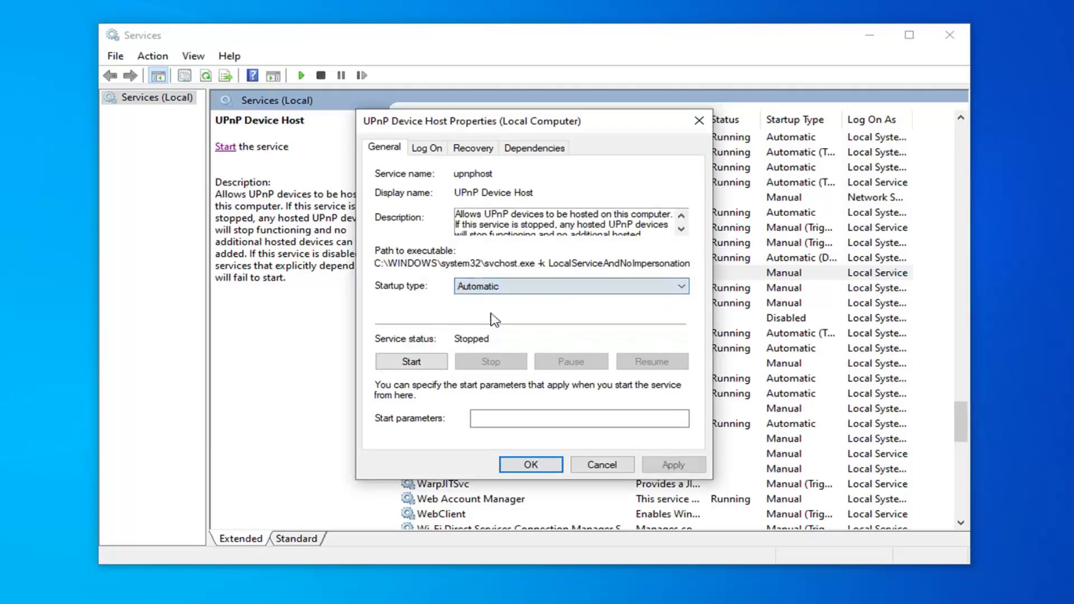
{"action": "left_click", "coordinate": [673, 466]}
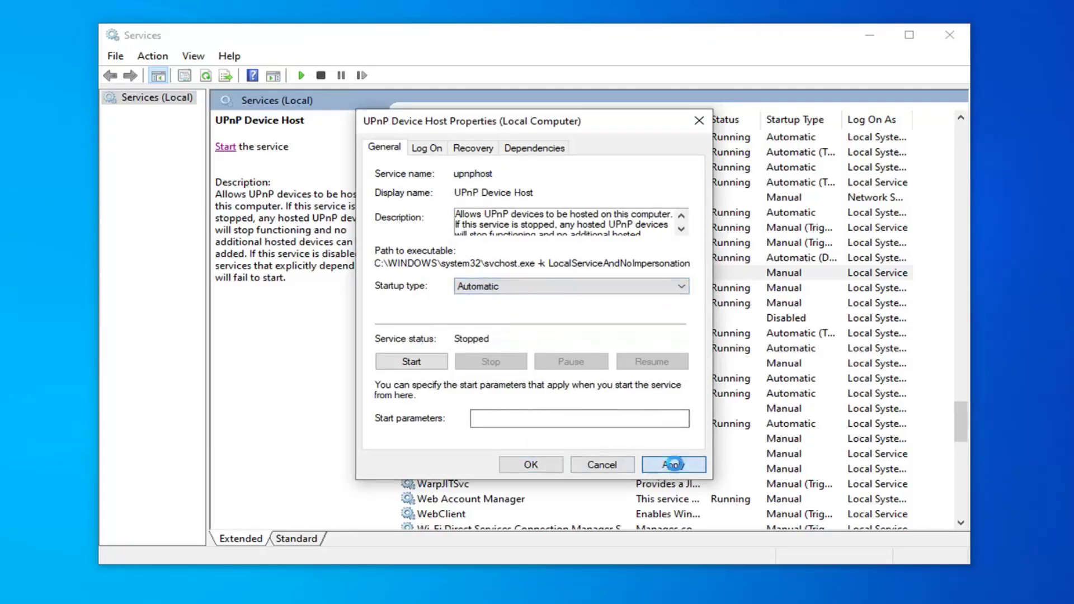
{"action": "left_click", "coordinate": [531, 465]}
{"action": "left_click", "coordinate": [225, 147]}
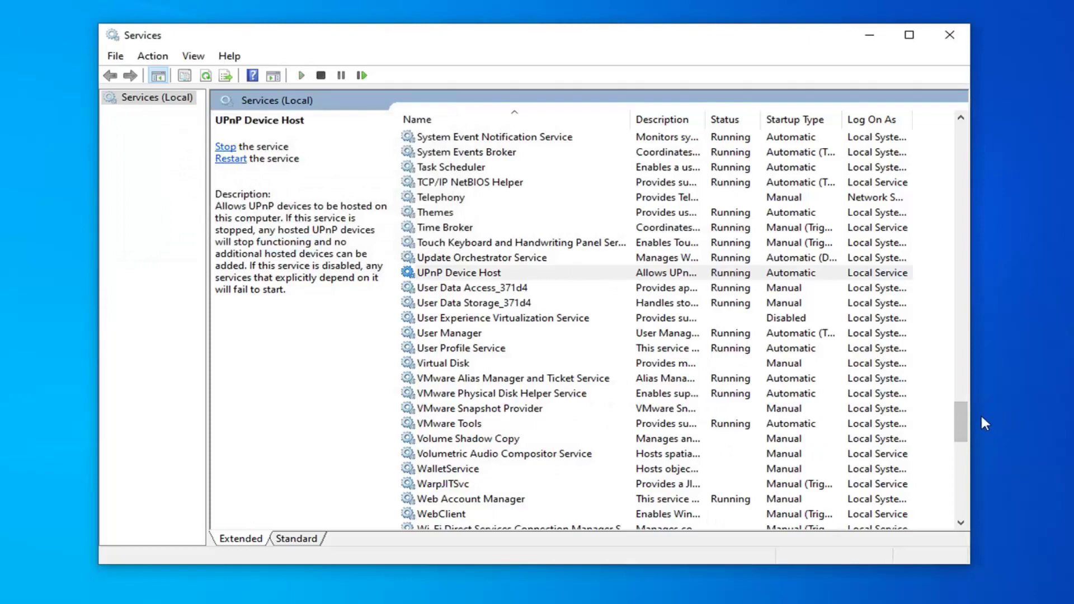
{"action": "left_click_drag", "start_coordinate": [961, 420], "coordinate": [961, 220]}
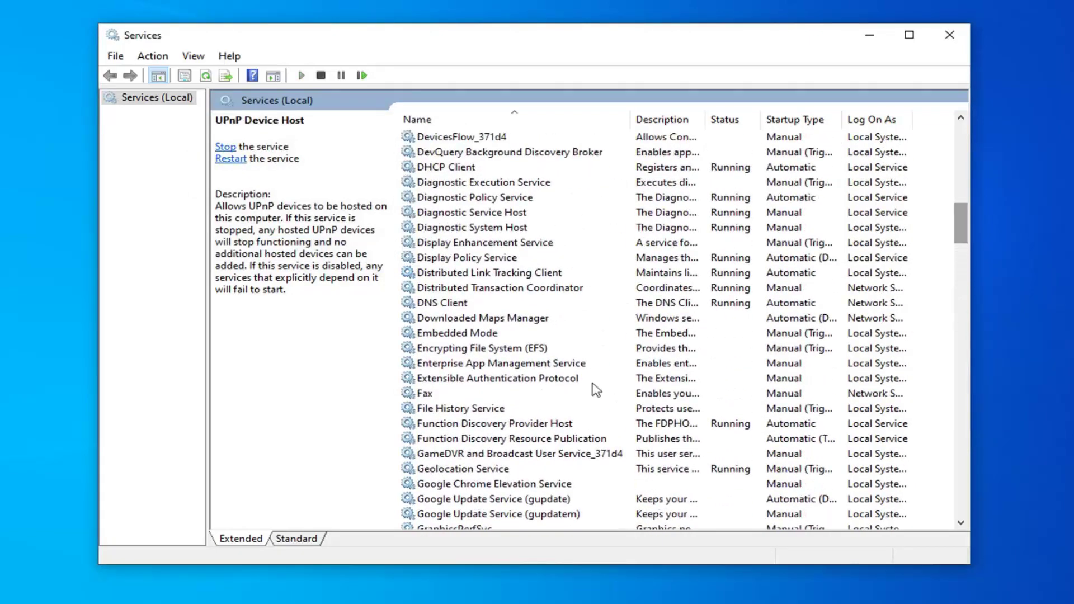
{"action": "scroll", "coordinate": [502, 391], "scroll_direction": "down", "scroll_amount": 1}
Start the Function Discovery Resource Publication service from the Services list
{"action": "left_click", "coordinate": [496, 394]}
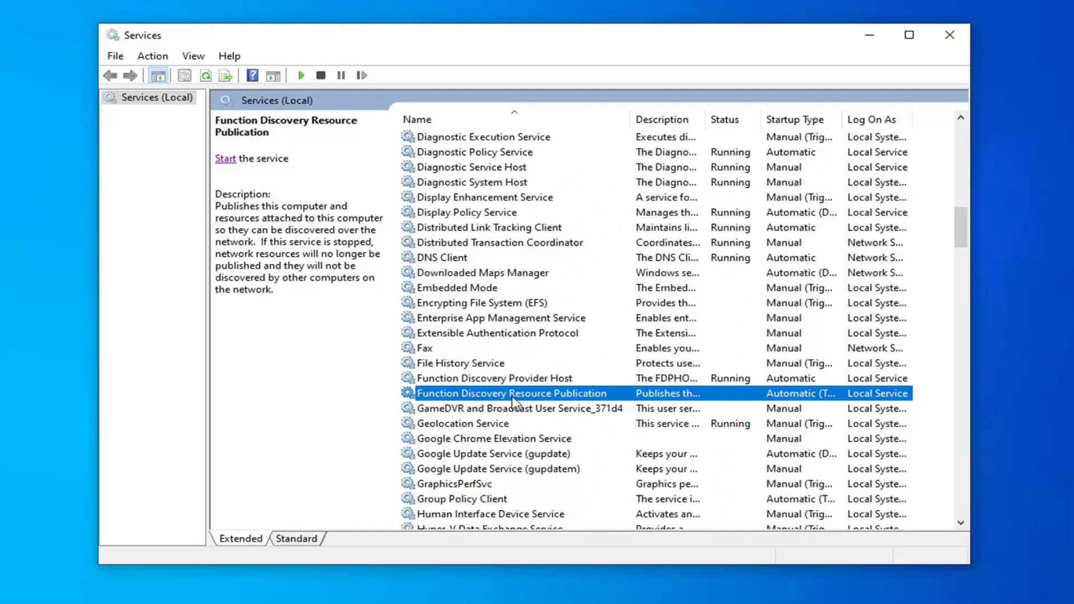
{"action": "left_click", "coordinate": [227, 159]}
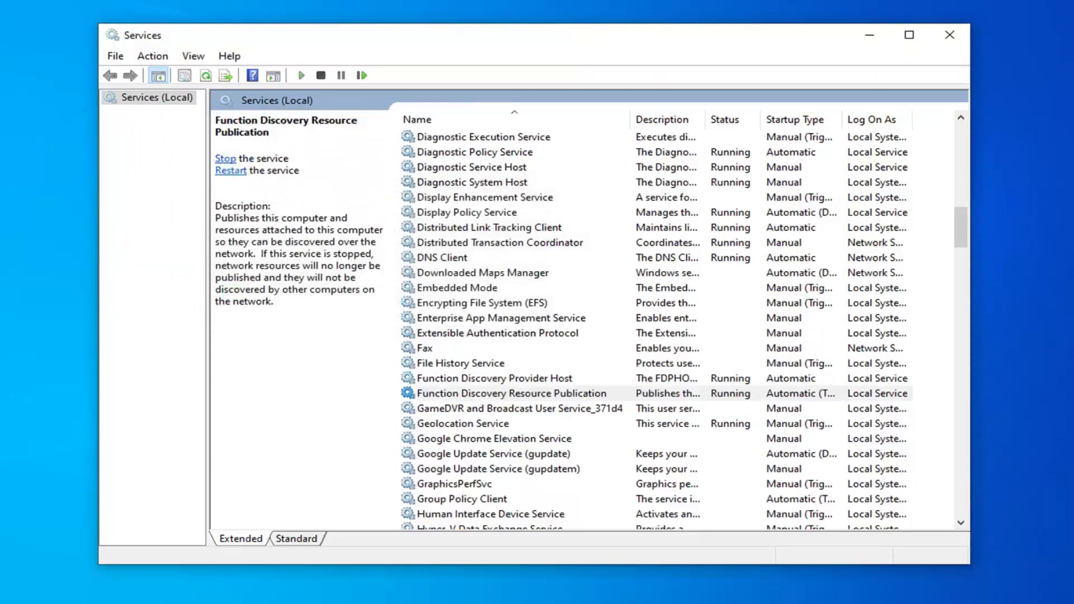
{"action": "scroll", "coordinate": [525, 323], "scroll_direction": "down", "scroll_amount": 4}
{"action": "scroll", "coordinate": [525, 323], "scroll_direction": "down", "scroll_amount": 5}
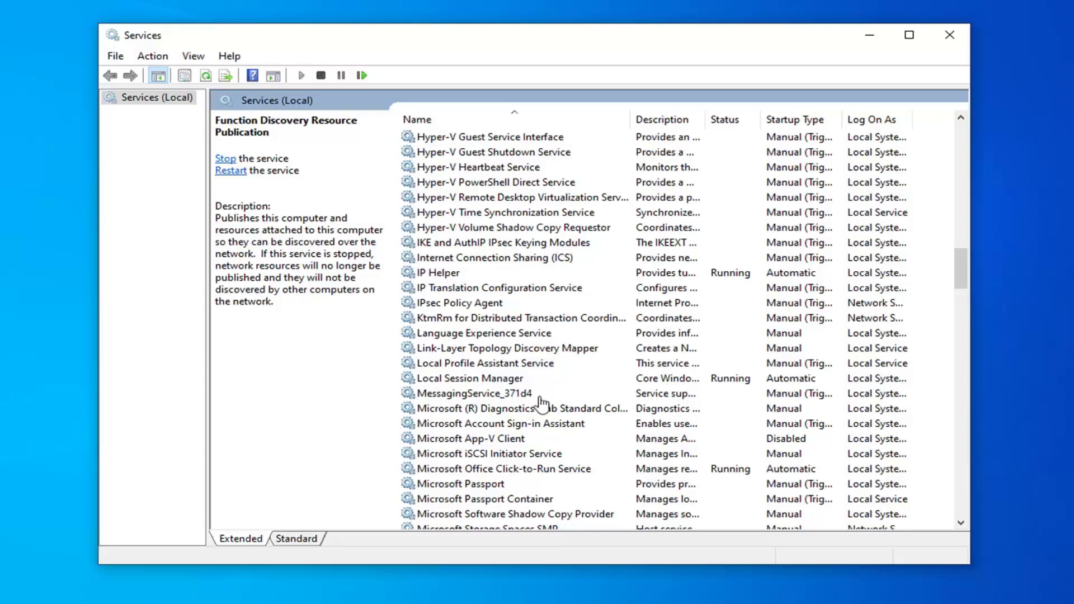
{"action": "scroll", "coordinate": [542, 403], "scroll_direction": "down", "scroll_amount": 5}
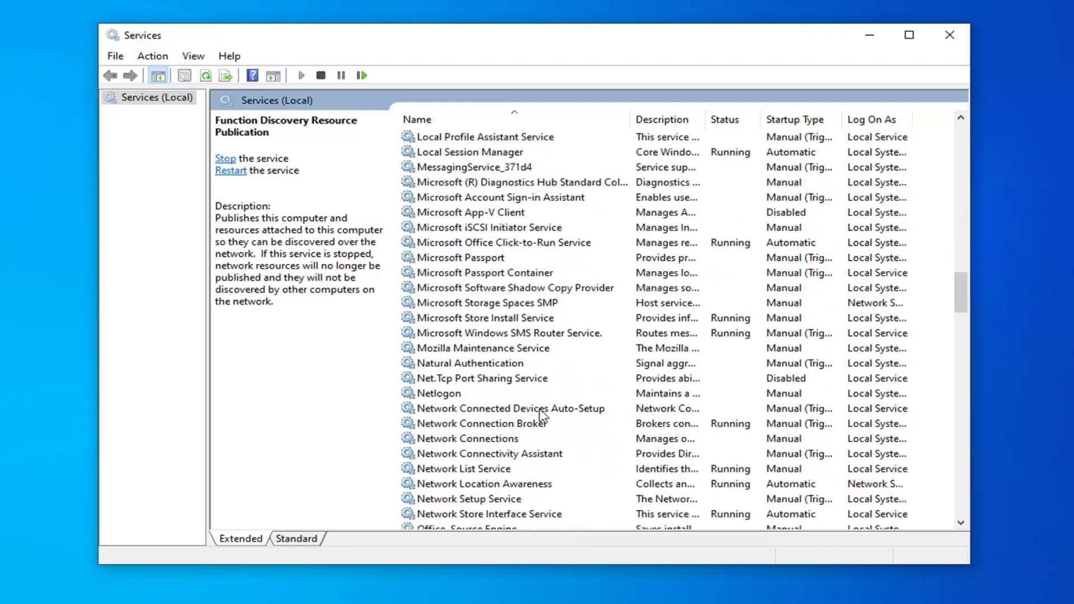
{"action": "scroll", "coordinate": [542, 413], "scroll_direction": "down", "scroll_amount": 6}
{"action": "scroll", "coordinate": [504, 428], "scroll_direction": "down", "scroll_amount": 5}
{"action": "scroll", "coordinate": [470, 441], "scroll_direction": "down", "scroll_amount": 1}
{"action": "scroll", "coordinate": [466, 458], "scroll_direction": "down", "scroll_amount": 2}
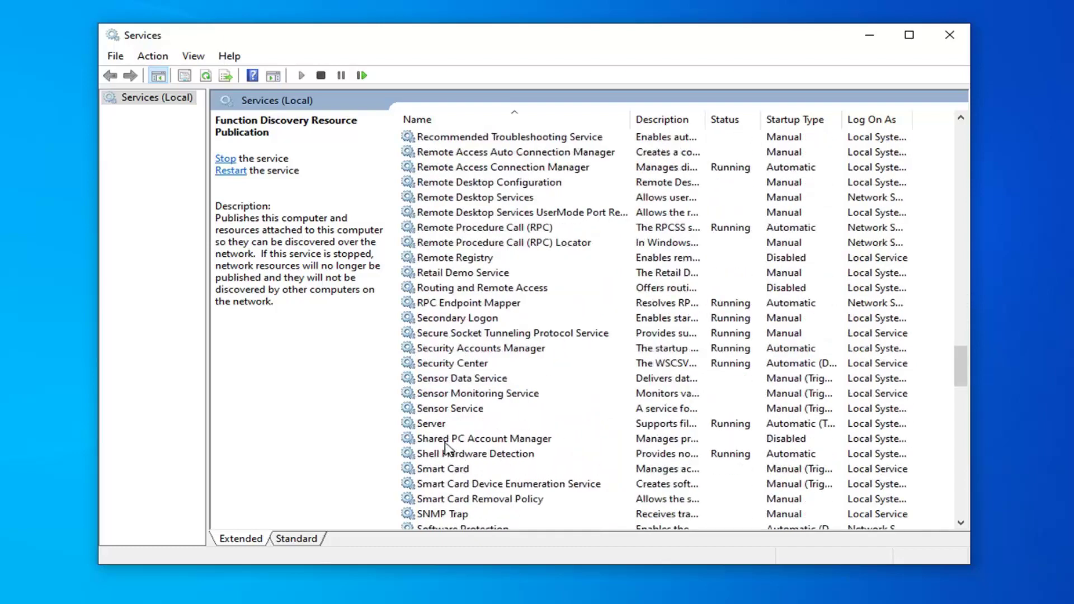
{"action": "scroll", "coordinate": [447, 448], "scroll_direction": "down", "scroll_amount": 1}
{"action": "scroll", "coordinate": [447, 447], "scroll_direction": "down", "scroll_amount": 1}
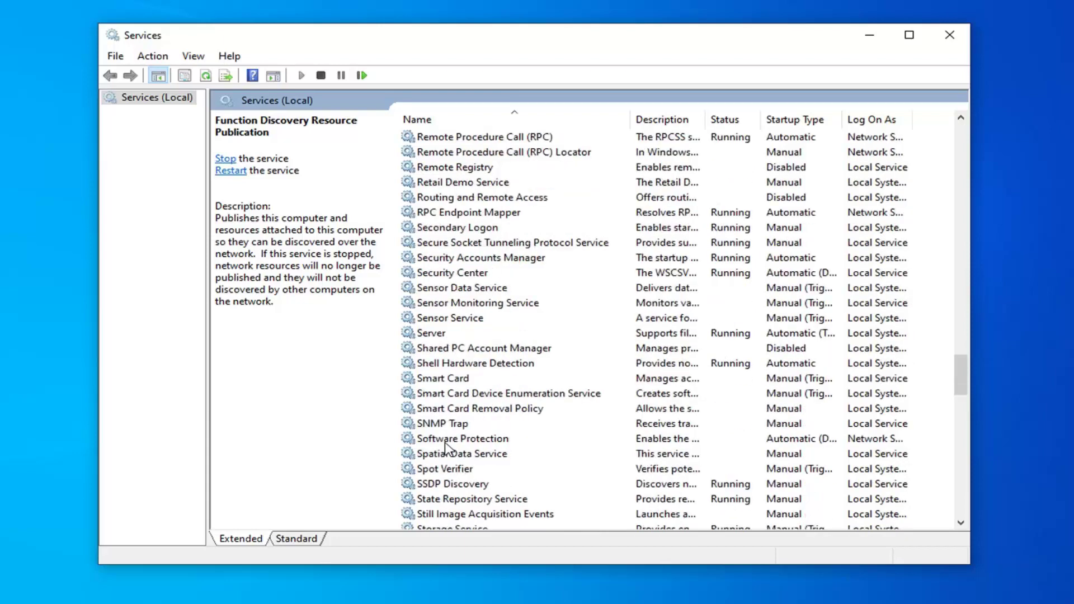
{"action": "scroll", "coordinate": [448, 448], "scroll_direction": "down", "scroll_amount": 1}
Switch SSDP Discovery's startup type to Automatic and apply the change
{"action": "left_click", "coordinate": [448, 440]}
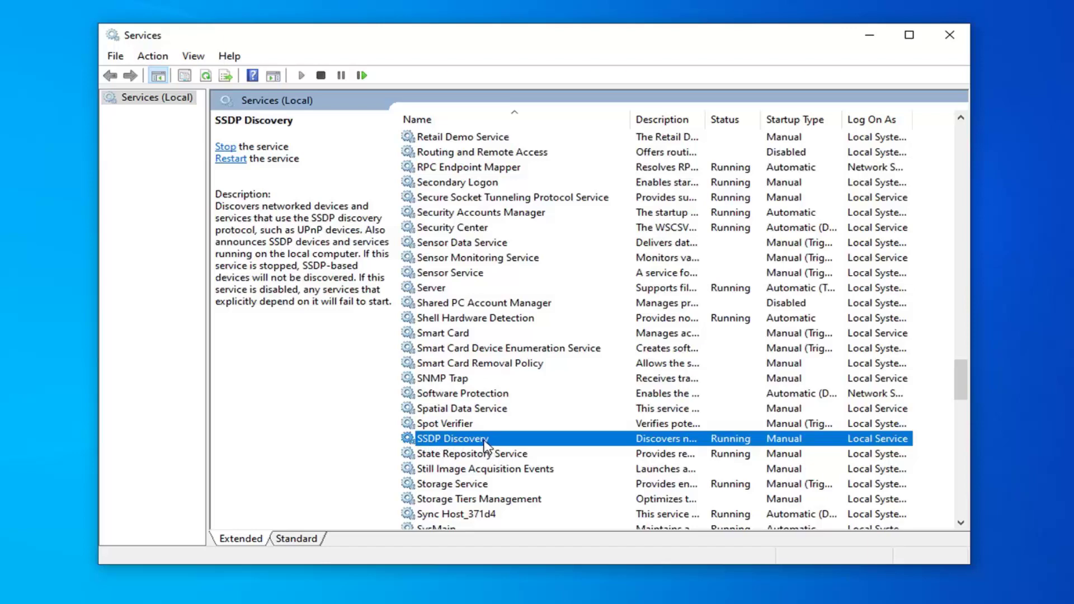
{"action": "double_click", "coordinate": [485, 440]}
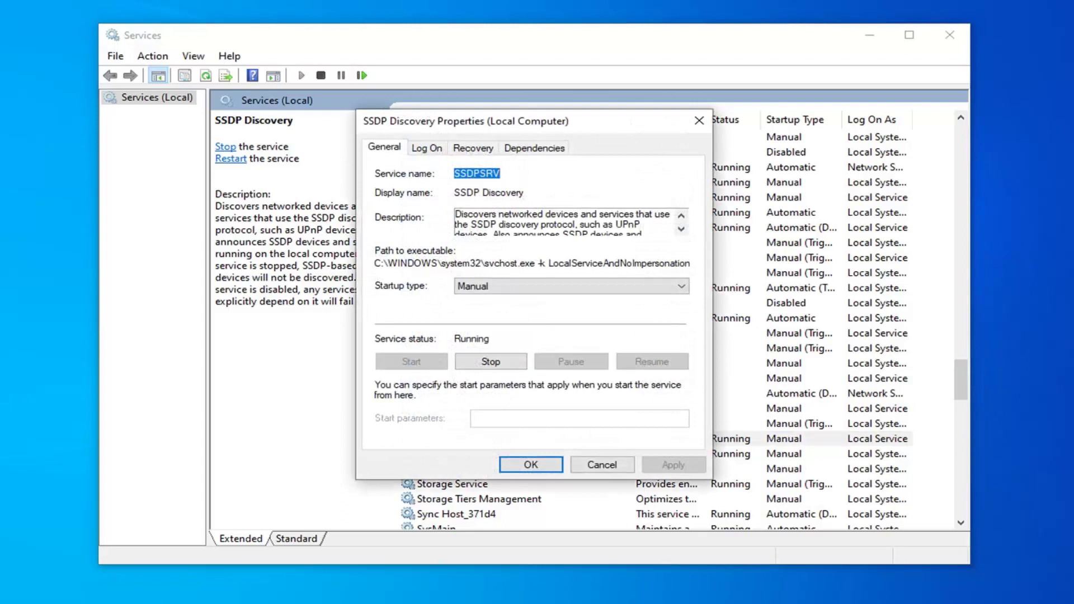
{"action": "left_click", "coordinate": [508, 287]}
{"action": "left_click", "coordinate": [480, 310]}
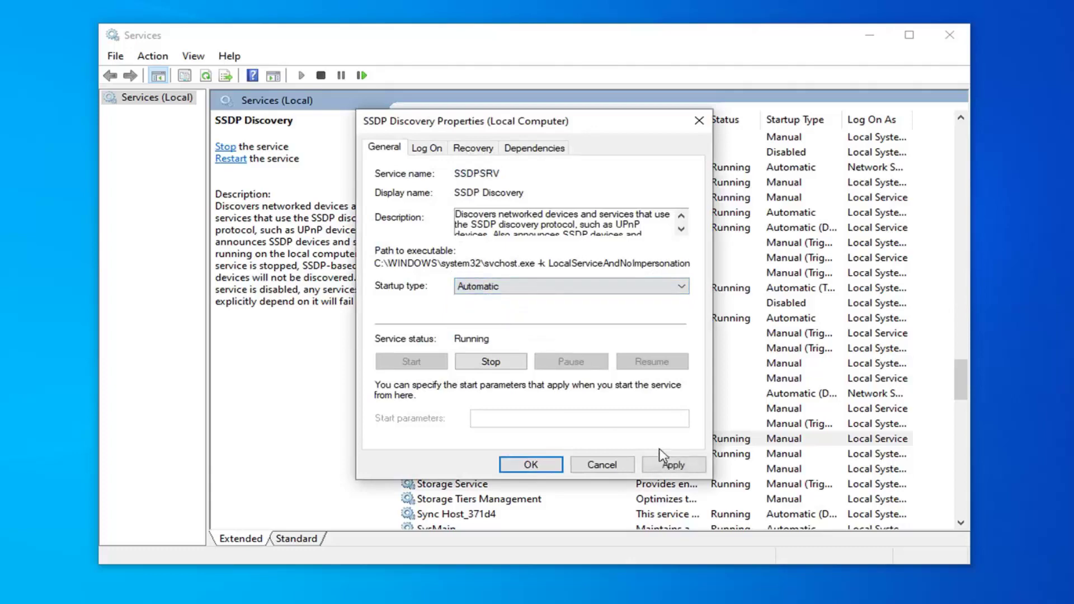
{"action": "left_click", "coordinate": [673, 465]}
{"action": "left_click", "coordinate": [531, 465]}
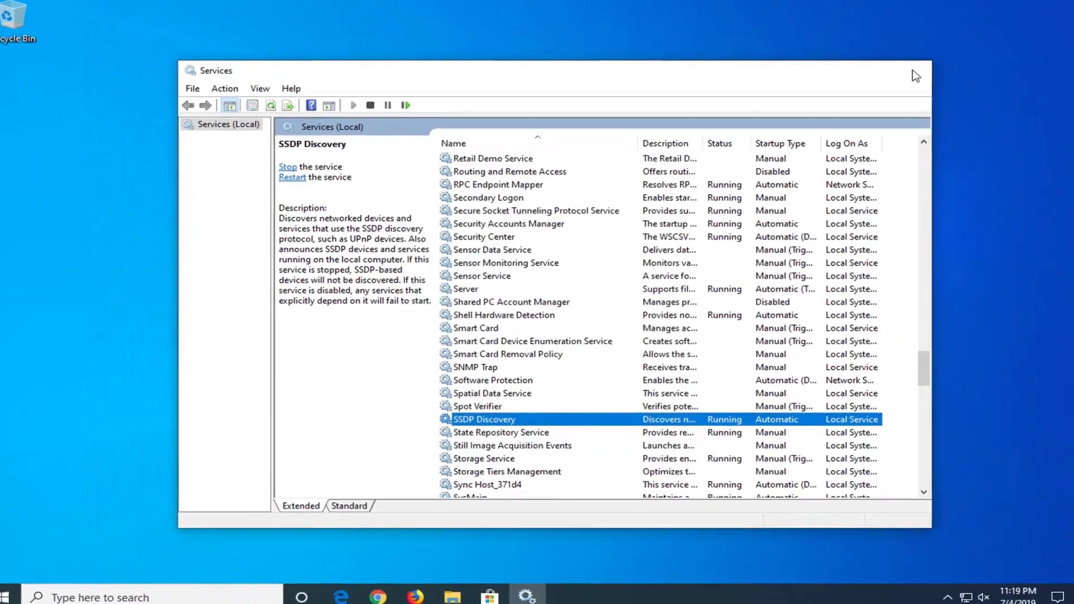
Close Services and go to Network and Sharing Center through Control Panel
{"action": "left_click", "coordinate": [916, 77]}
{"action": "left_click", "coordinate": [17, 591]}
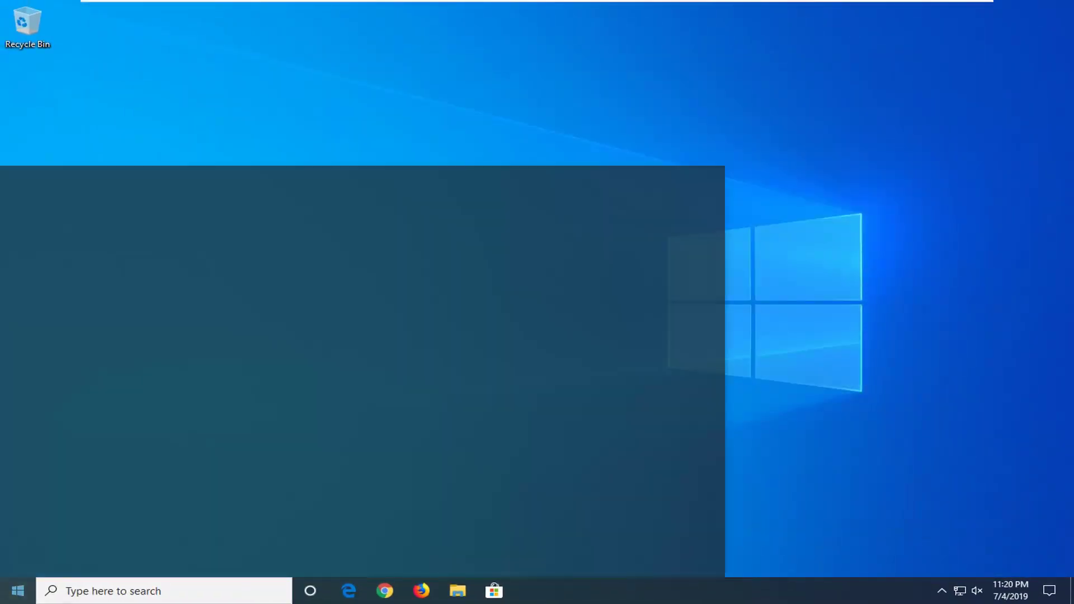
{"action": "type", "text": "control panel"}
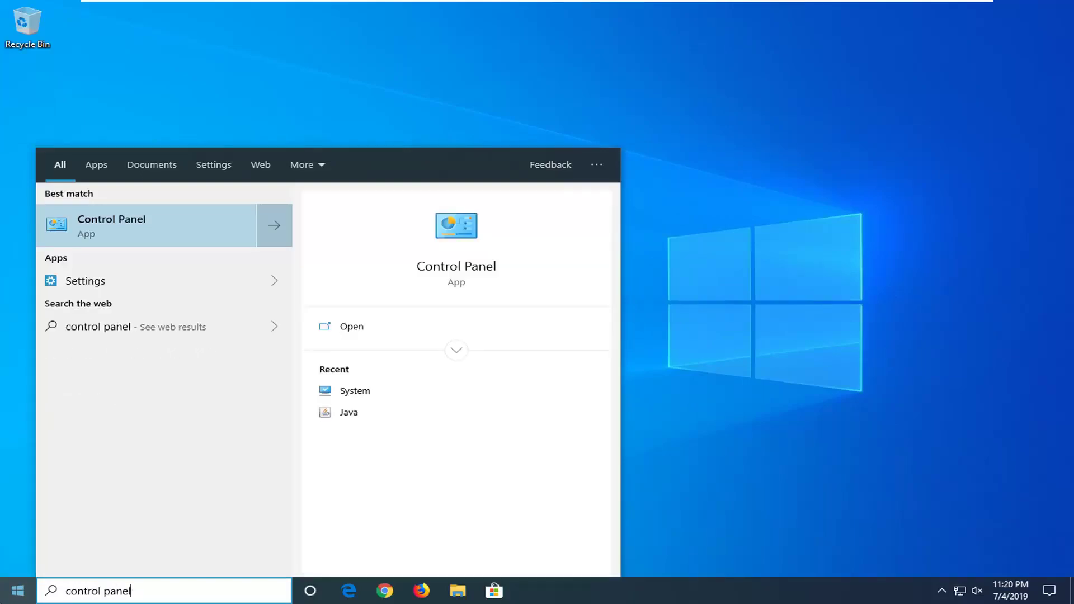
{"action": "left_click", "coordinate": [106, 231]}
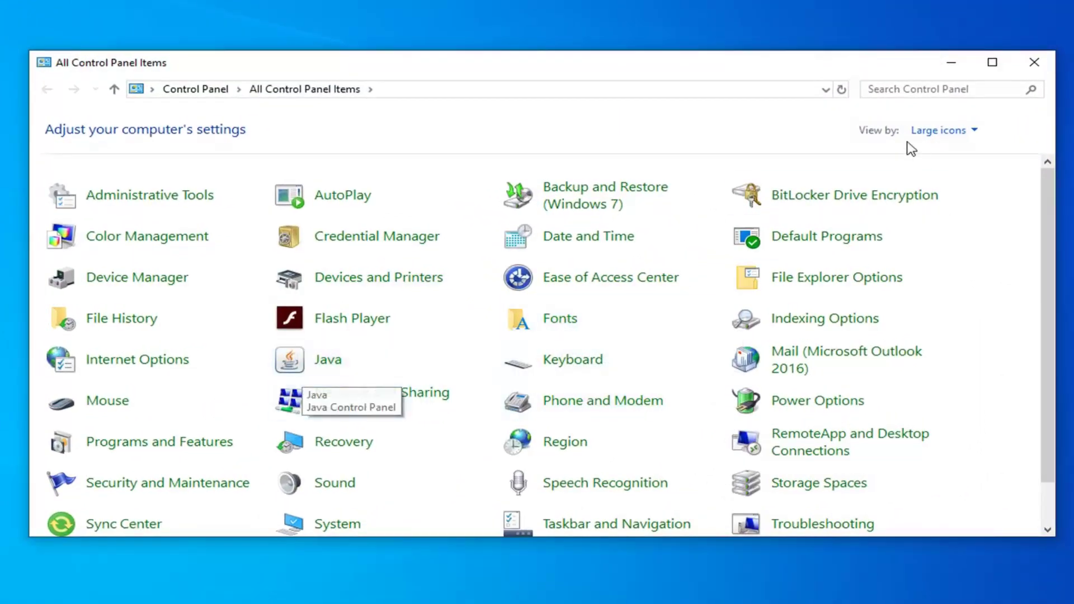
{"action": "left_click", "coordinate": [944, 130]}
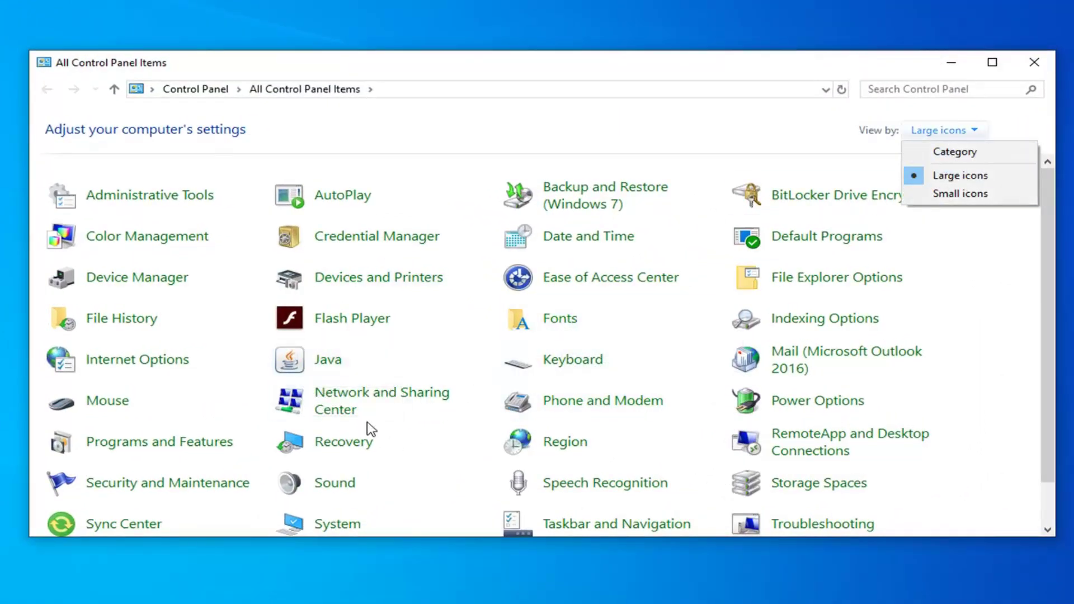
{"action": "left_click", "coordinate": [342, 408]}
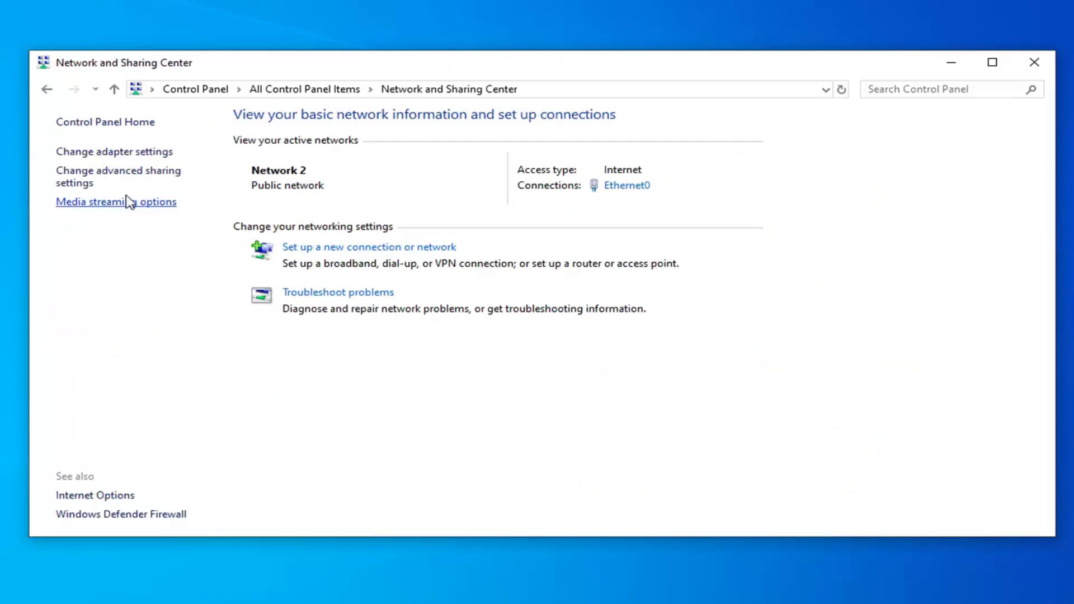
In advanced sharing settings, enable Private file sharing, plus Guest or Public discovery and sharing
{"action": "left_click", "coordinate": [106, 176]}
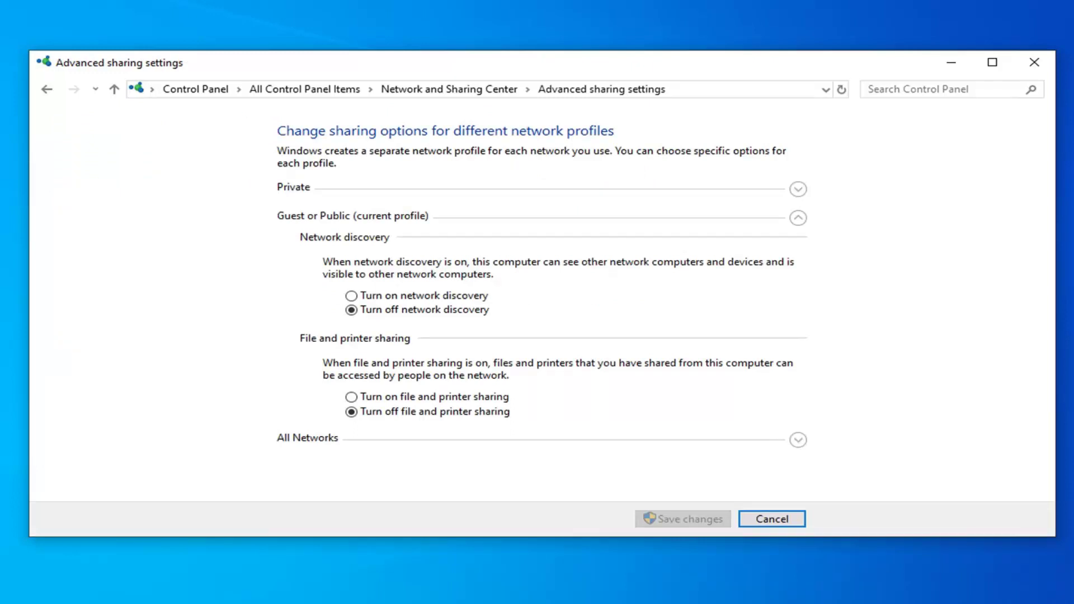
{"action": "left_click", "coordinate": [799, 189]}
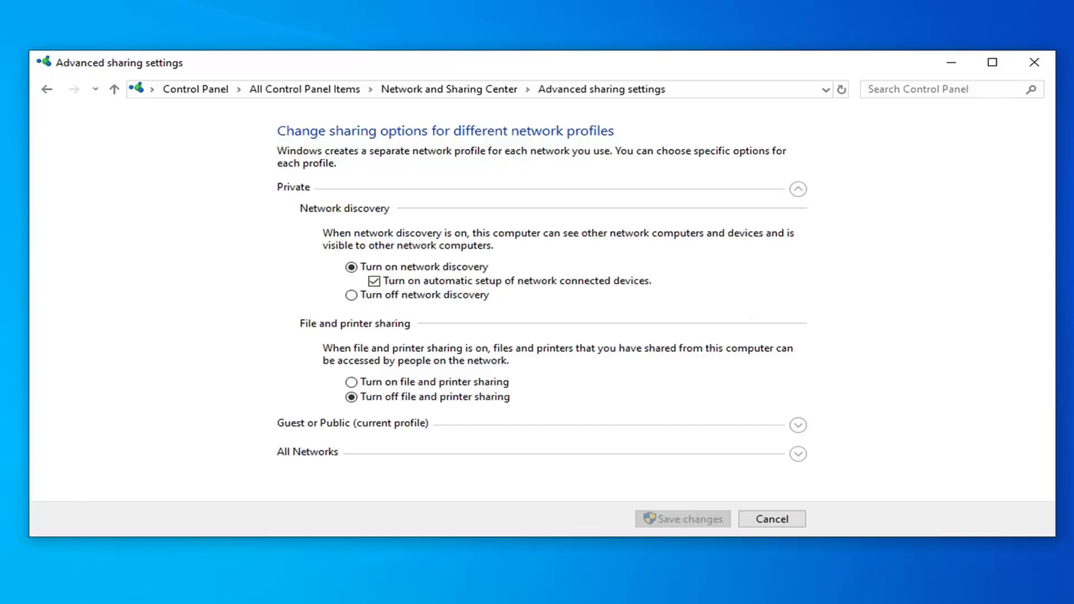
{"action": "left_click", "coordinate": [351, 382]}
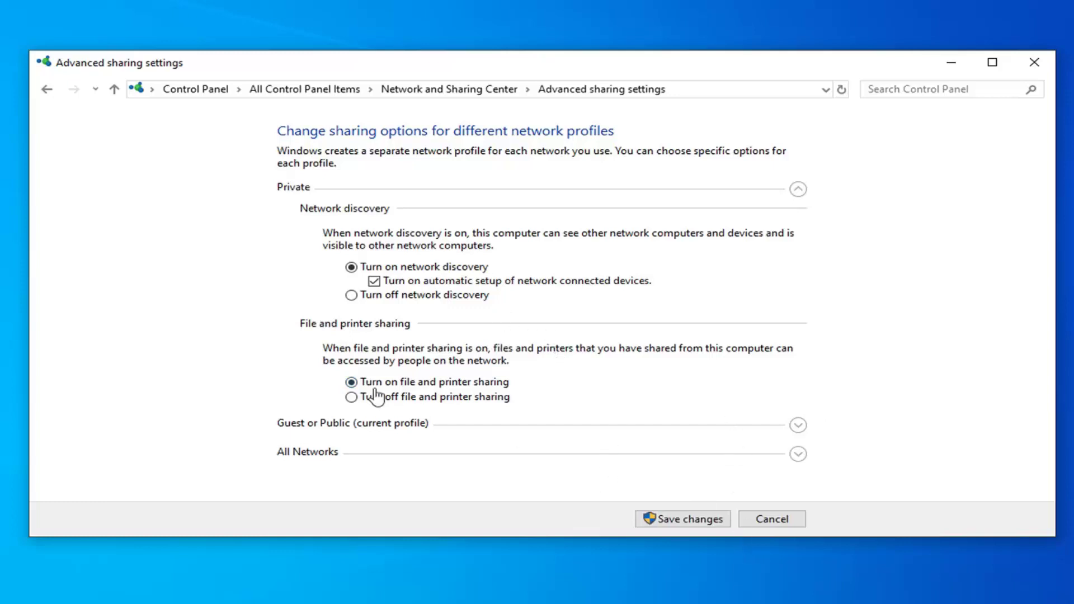
{"action": "left_click", "coordinate": [345, 427]}
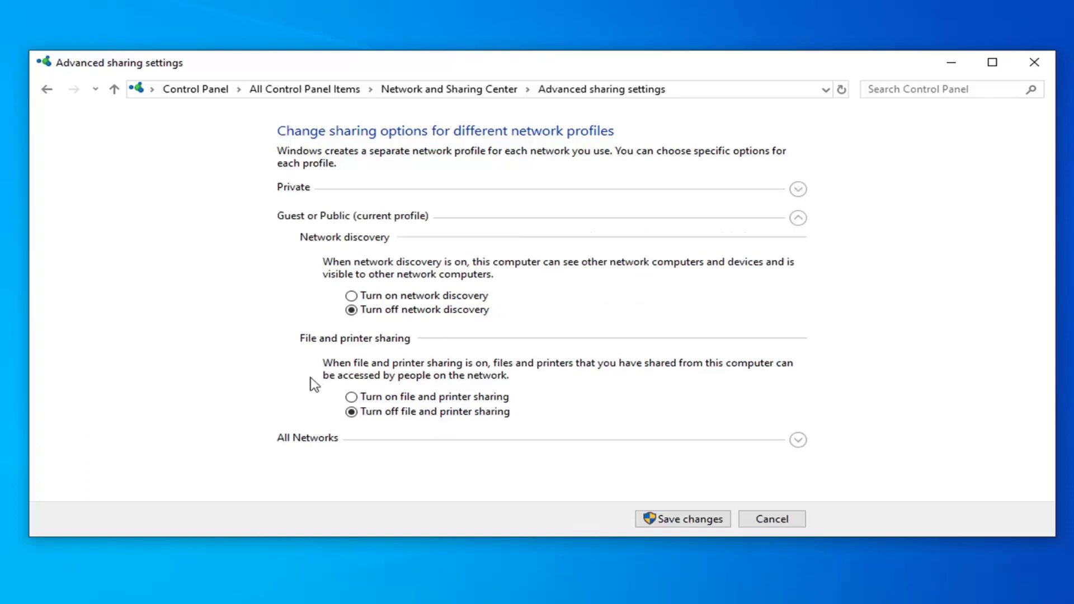
{"action": "left_click", "coordinate": [402, 296]}
{"action": "left_click", "coordinate": [365, 396]}
Under All Networks, let anyone with network access read and write Public folder files
{"action": "left_click", "coordinate": [361, 440]}
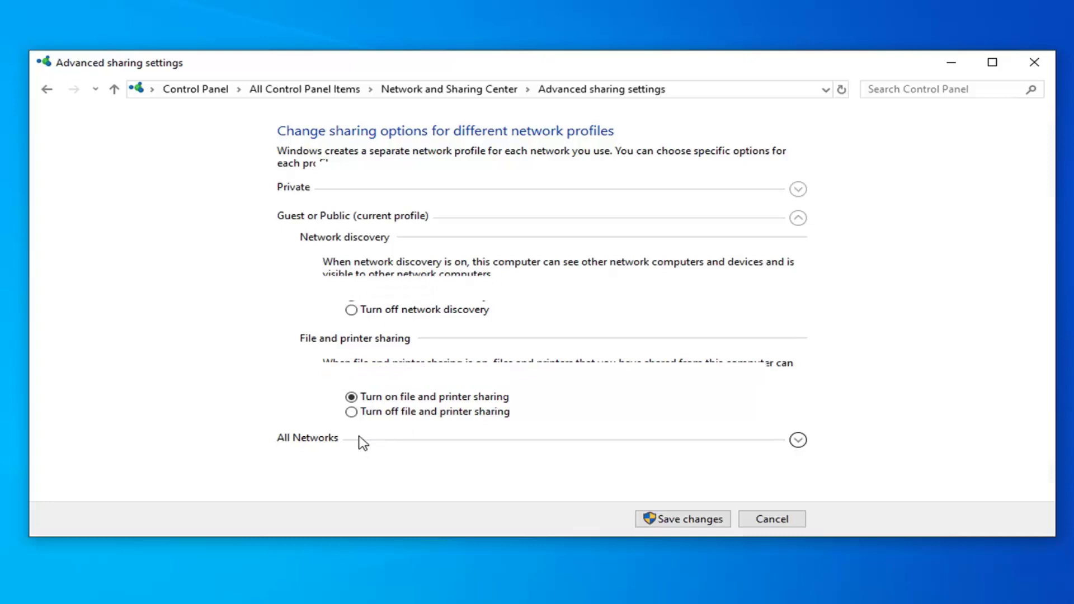
{"action": "scroll", "coordinate": [423, 382], "scroll_direction": "down", "scroll_amount": 1}
{"action": "scroll", "coordinate": [424, 382], "scroll_direction": "down", "scroll_amount": 1}
{"action": "scroll", "coordinate": [424, 382], "scroll_direction": "down", "scroll_amount": 1}
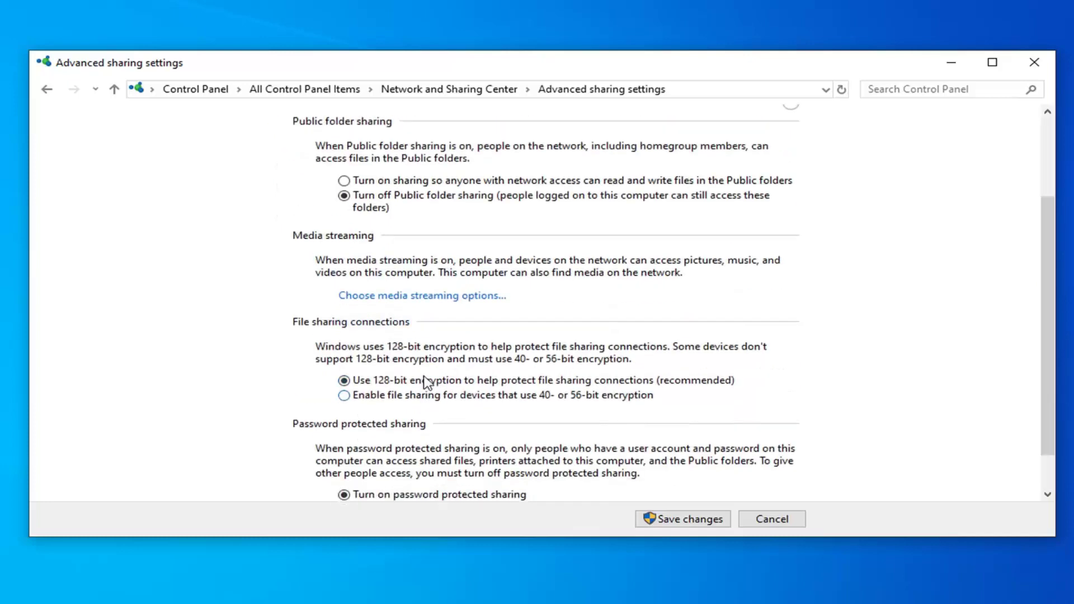
{"action": "scroll", "coordinate": [423, 383], "scroll_direction": "up", "scroll_amount": 1}
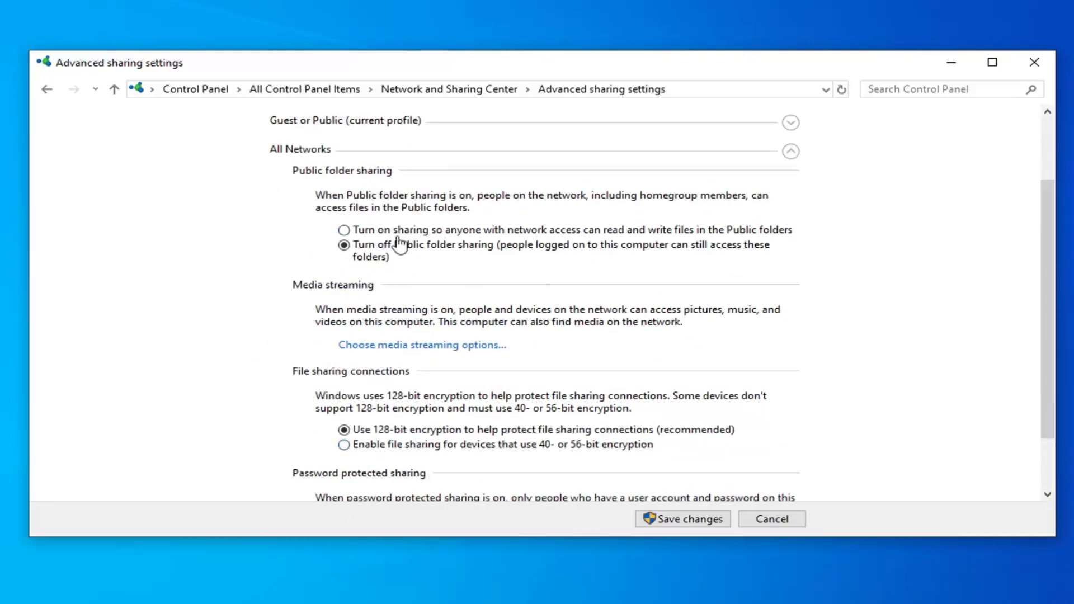
{"action": "left_click", "coordinate": [648, 234]}
{"action": "scroll", "coordinate": [258, 421], "scroll_direction": "down", "scroll_amount": 3}
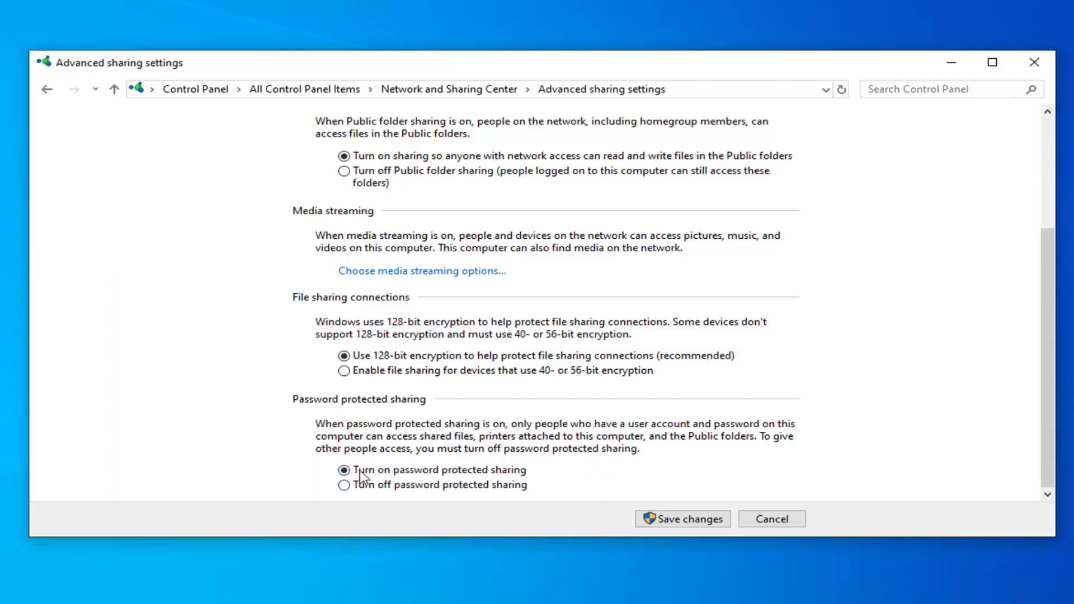
Turn off password protected sharing and save the changes
{"action": "left_click", "coordinate": [344, 486]}
{"action": "left_click", "coordinate": [663, 518]}
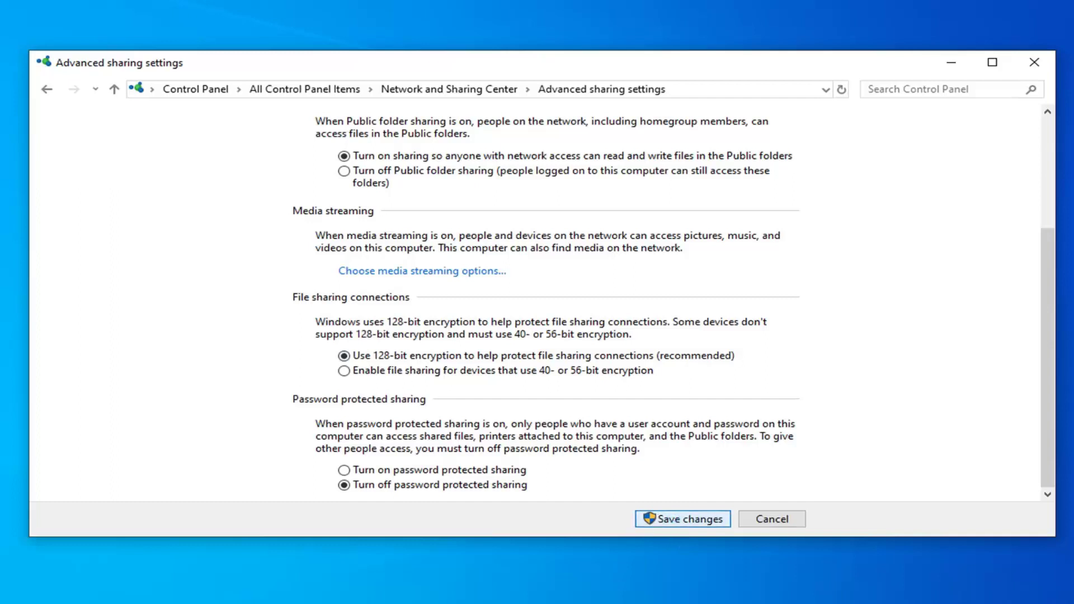